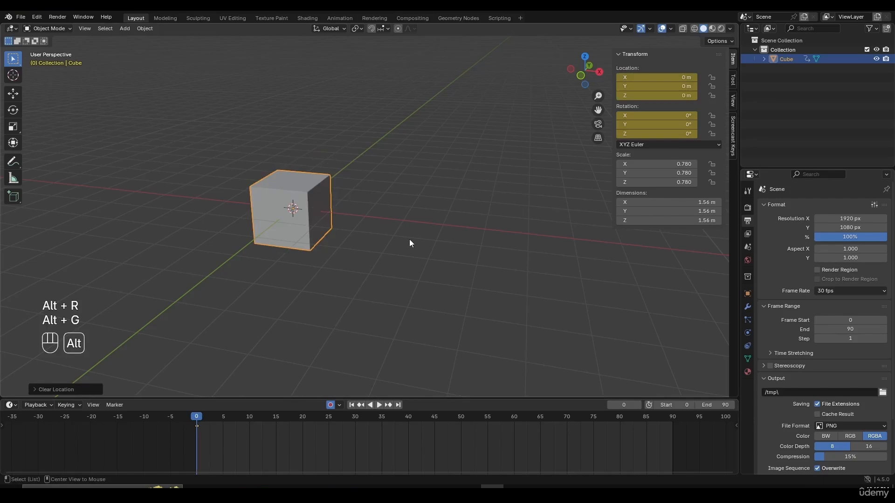
Clear the cube's scale back to 1 and delete its keyframes at frame 0.
{"action": "key", "text": "alt+s"}
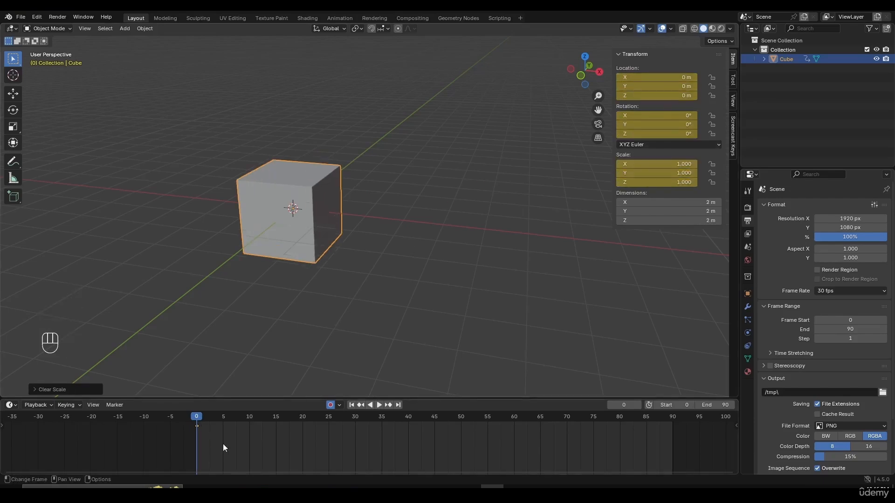
{"action": "left_click_drag", "start_coordinate": [245, 454], "coordinate": [207, 435]}
{"action": "key", "text": "x"}
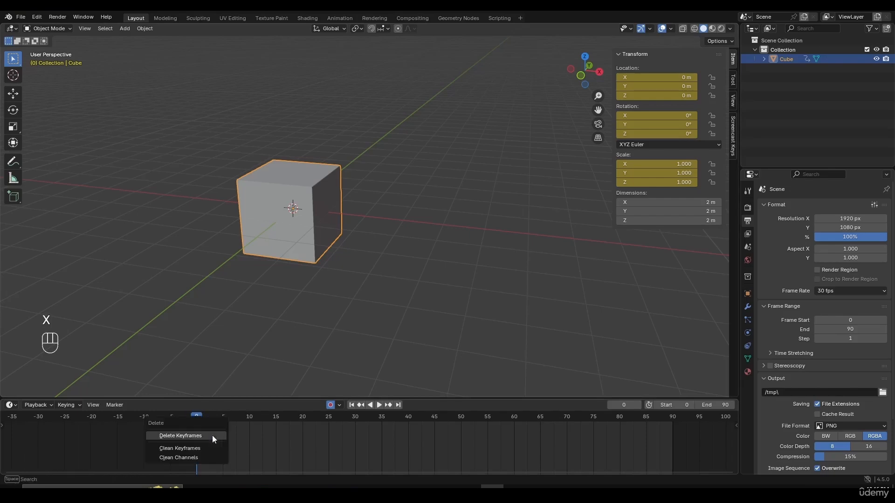
{"action": "left_click", "coordinate": [211, 434]}
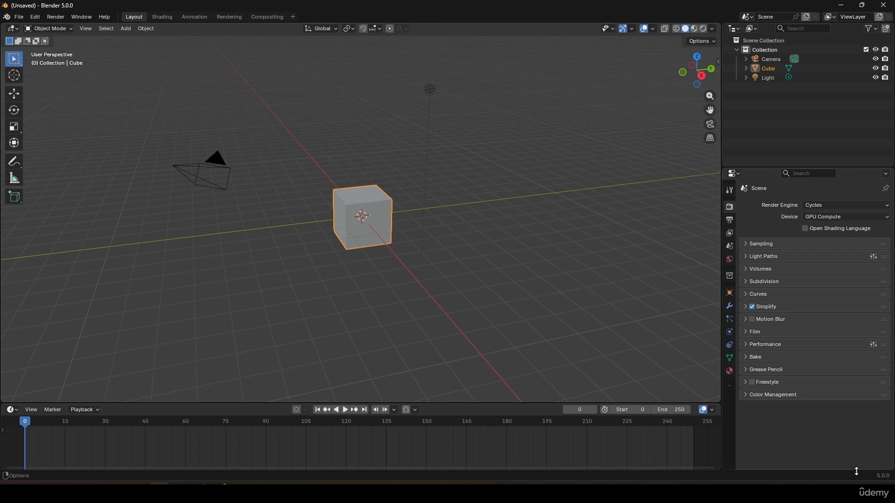
In the Blender 5.0 window, turn on auto keying and slightly enlarge the timeline area.
{"action": "scroll", "coordinate": [429, 242], "scroll_direction": "up", "scroll_amount": 2}
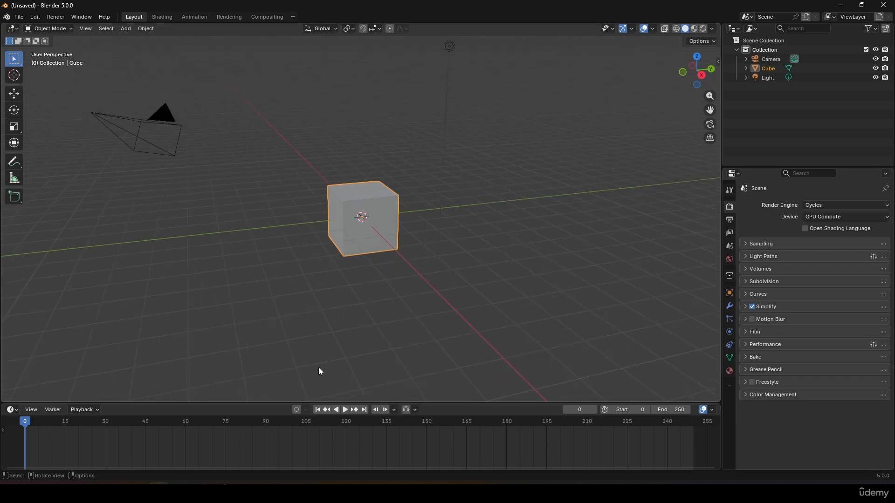
{"action": "left_click", "coordinate": [297, 410]}
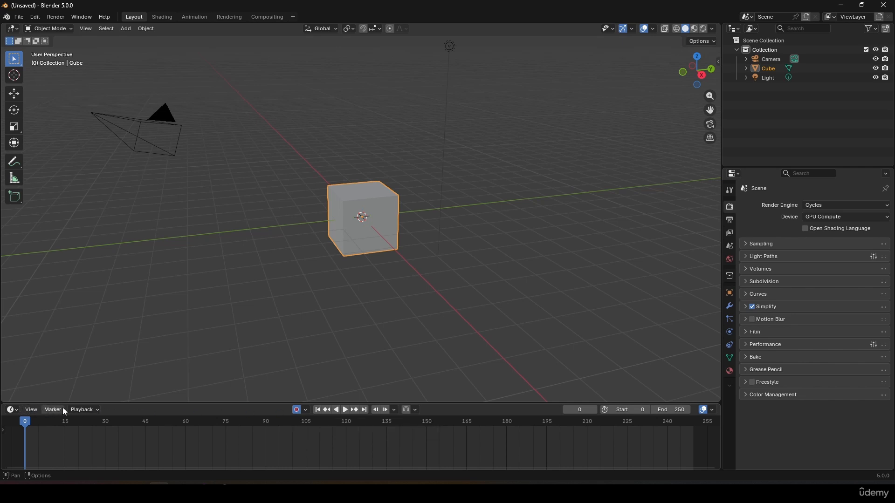
{"action": "left_click_drag", "start_coordinate": [117, 402], "coordinate": [120, 397]}
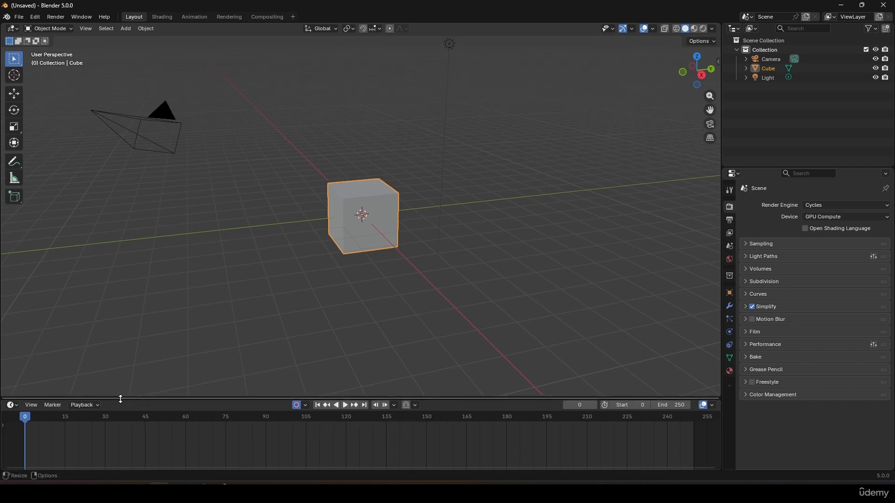
Change the timeline area to the Dope Sheet and set the active keying set to Location, Rotation & Scale.
{"action": "left_click", "coordinate": [12, 405]}
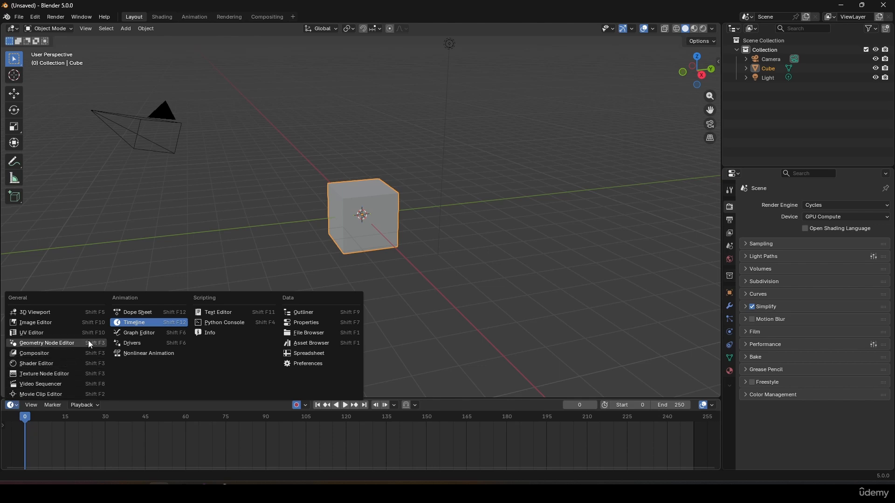
{"action": "left_click", "coordinate": [138, 311]}
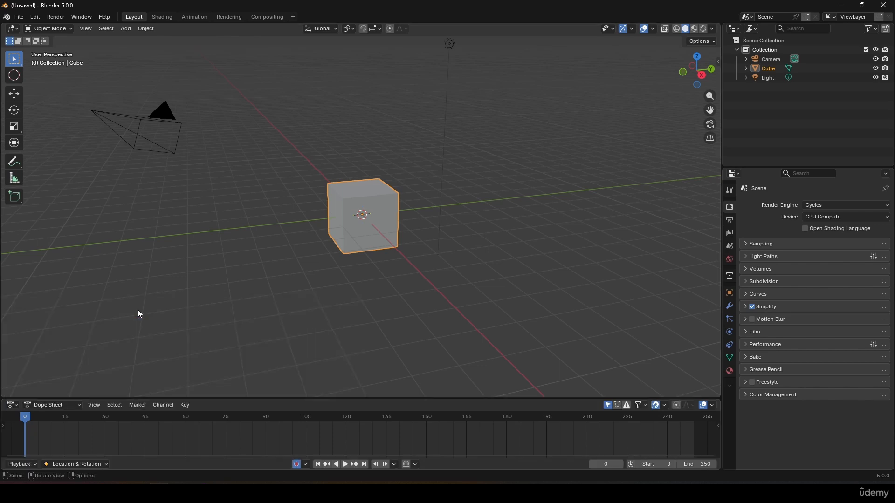
{"action": "left_click", "coordinate": [77, 463]}
{"action": "left_click", "coordinate": [61, 413]}
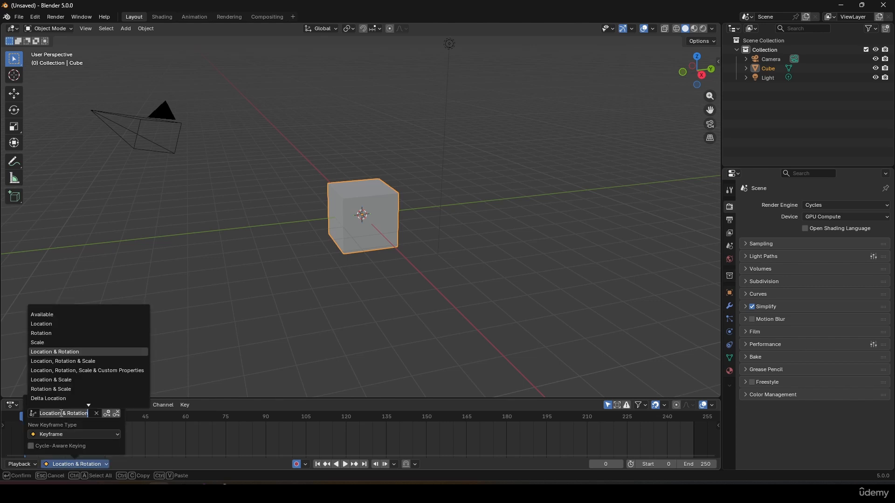
{"action": "left_click", "coordinate": [87, 360]}
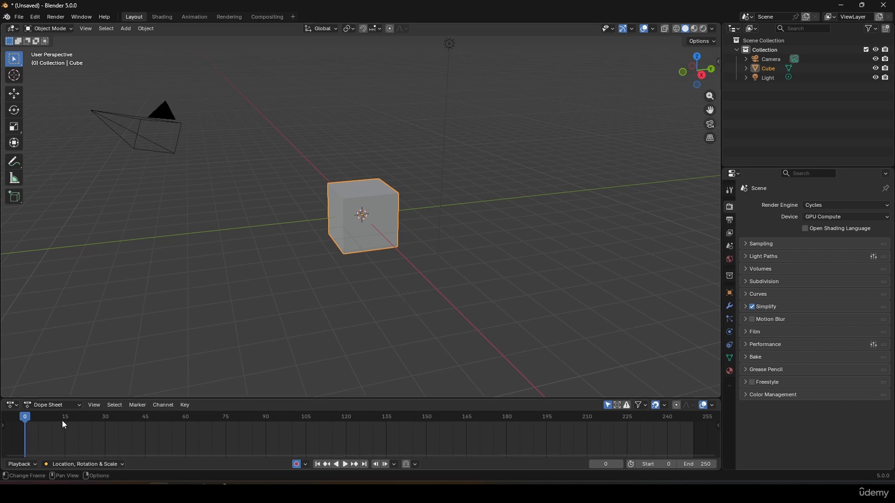
Switch the Dope Sheet area back to the Timeline editor.
{"action": "left_click_drag", "start_coordinate": [63, 420], "coordinate": [8, 415]}
{"action": "left_click", "coordinate": [12, 405]}
{"action": "left_click", "coordinate": [153, 322]}
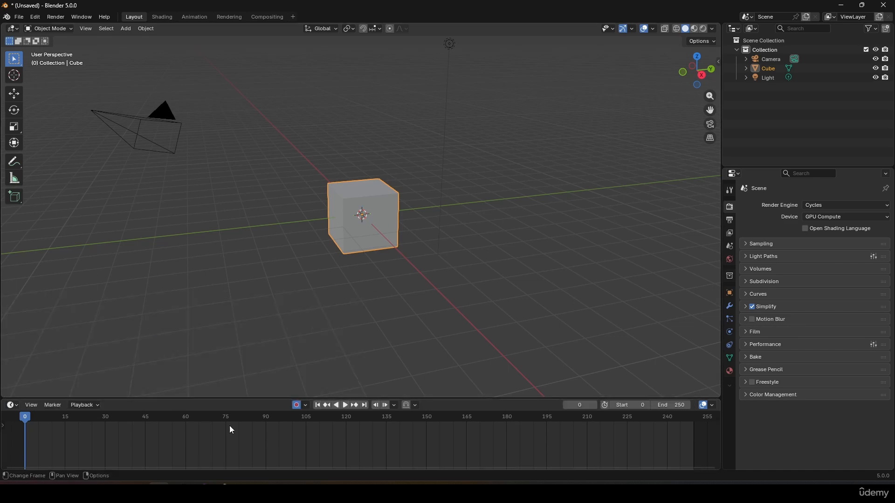
{"action": "scroll", "coordinate": [258, 439], "scroll_direction": "up", "scroll_amount": 1}
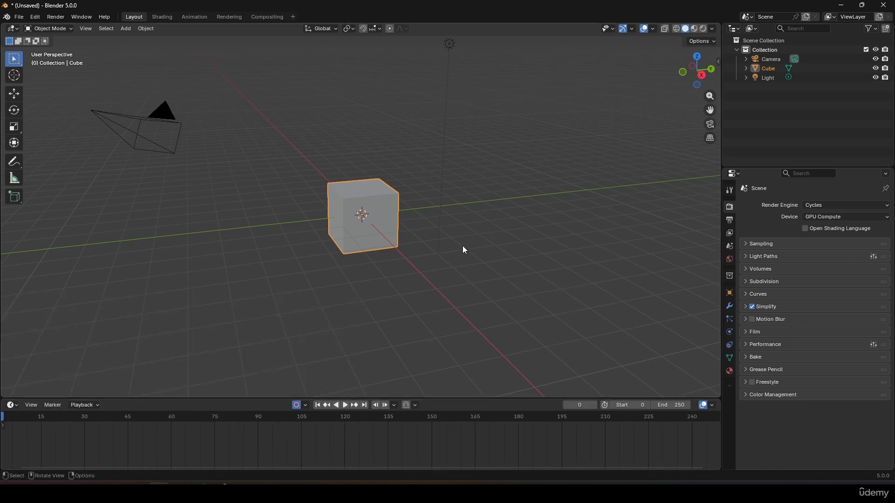
{"action": "middle_click_drag", "start_coordinate": [464, 250], "coordinate": [485, 258]}
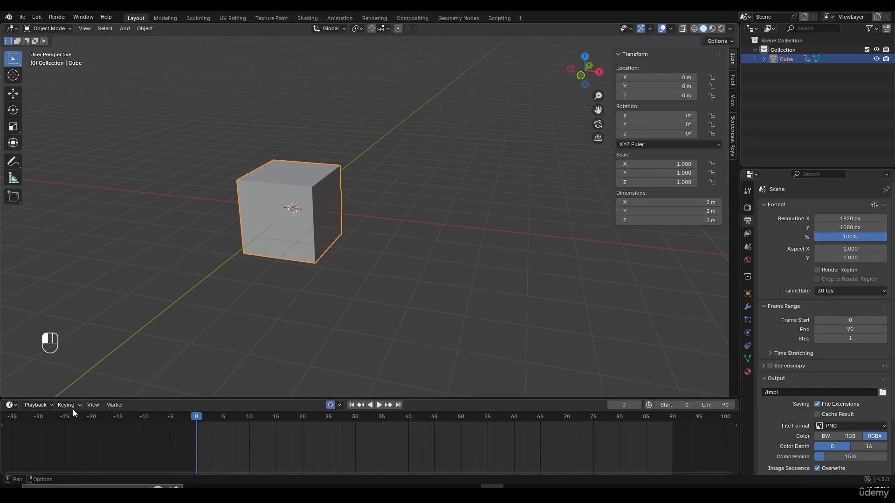
Clear the active keying set in the Blender 4.5 window and examine the list of available keying sets.
{"action": "left_click", "coordinate": [72, 408]}
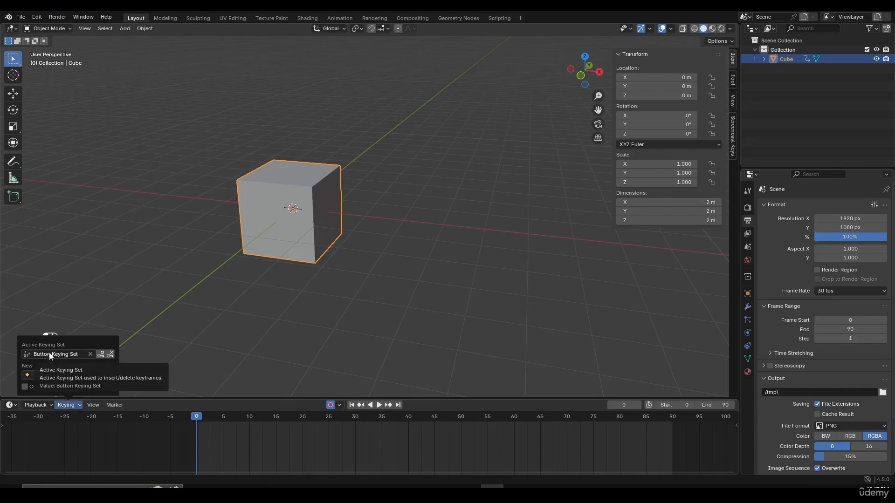
{"action": "left_click", "coordinate": [90, 354]}
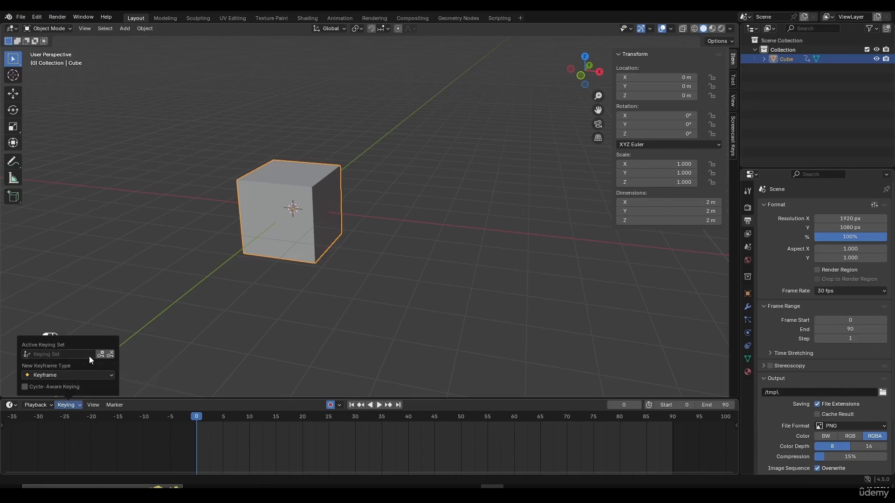
{"action": "left_click", "coordinate": [60, 355]}
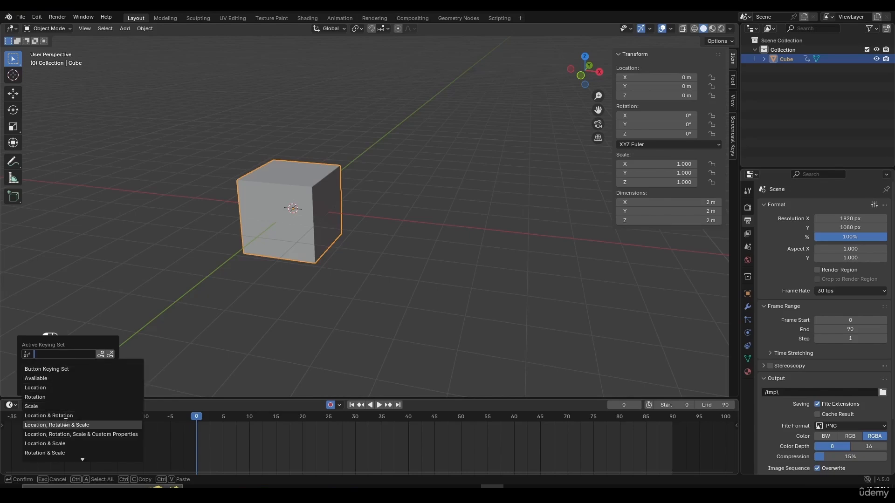
{"action": "key", "text": "Down"}
{"action": "key", "text": "Down"}
{"action": "key", "text": "Down"}
{"action": "key", "text": "Down"}
{"action": "key", "text": "Down"}
{"action": "key", "text": "Down"}
{"action": "key", "text": "Down"}
{"action": "key", "text": "Down"}
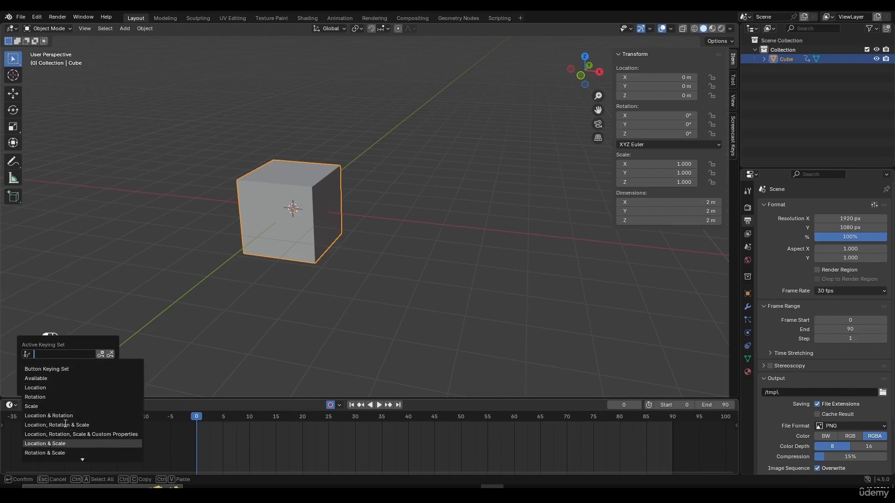
{"action": "key", "text": "Up"}
{"action": "key", "text": "Up"}
{"action": "key", "text": "Up"}
{"action": "key", "text": "Up"}
{"action": "key", "text": "Up"}
{"action": "key", "text": "Up"}
{"action": "key", "text": "Up"}
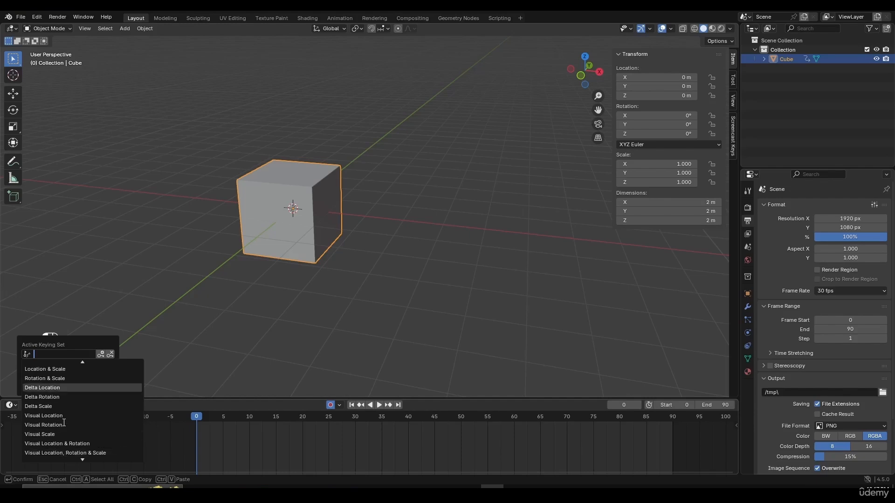
{"action": "key", "text": "Up"}
{"action": "key", "text": "Up"}
{"action": "key", "text": "Up"}
{"action": "key", "text": "Up"}
{"action": "key", "text": "Up"}
{"action": "key", "text": "Up"}
{"action": "key", "text": "Up"}
{"action": "key", "text": "Up"}
{"action": "key", "text": "Up"}
{"action": "key", "text": "Up"}
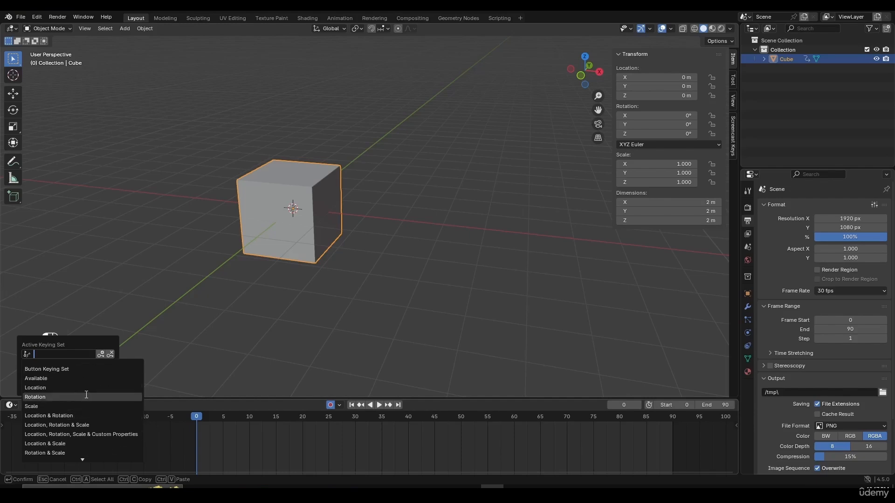
{"action": "key", "text": "k"}
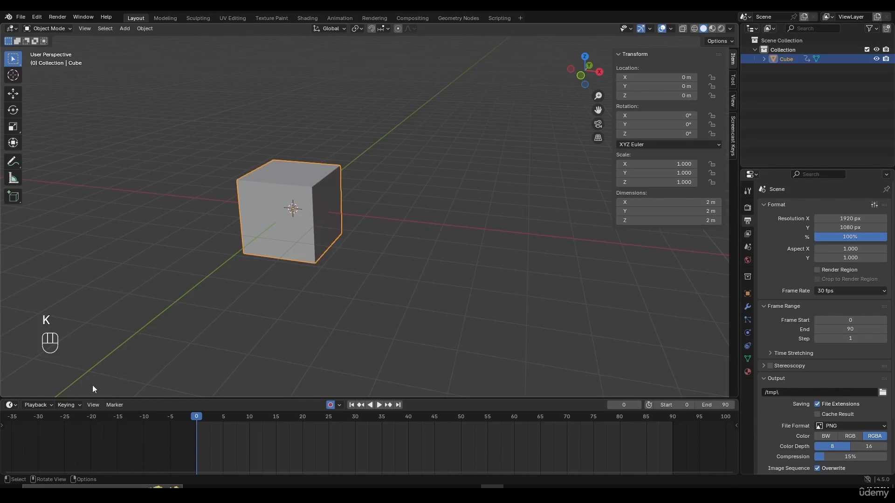
Set the active keying set to Location, Rotation & Scale.
{"action": "left_click", "coordinate": [68, 405]}
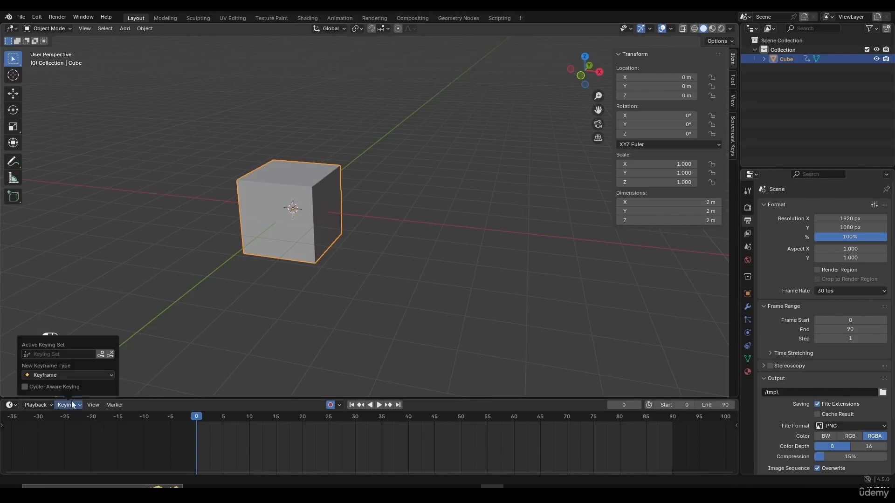
{"action": "left_click", "coordinate": [69, 356]}
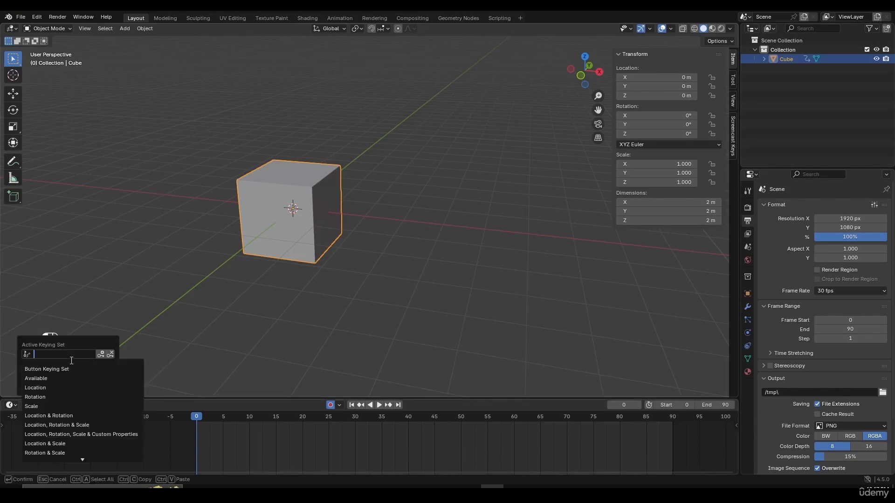
{"action": "left_click", "coordinate": [56, 425]}
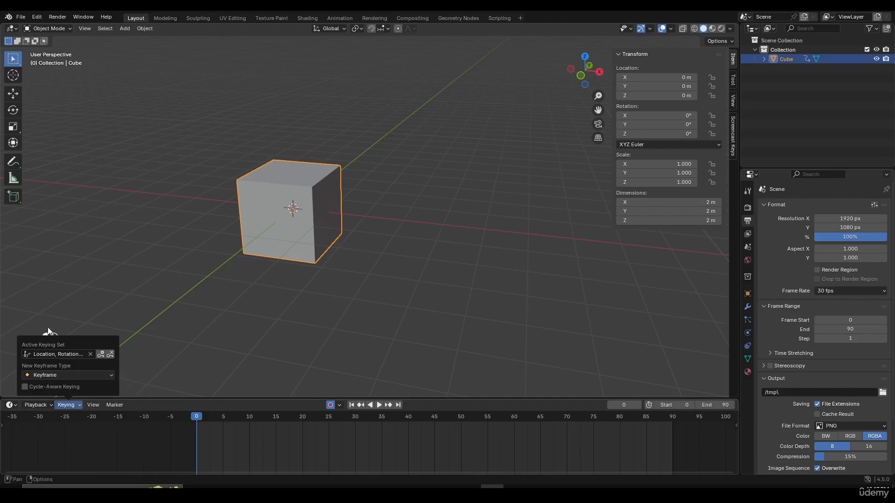
{"action": "left_click", "coordinate": [73, 404]}
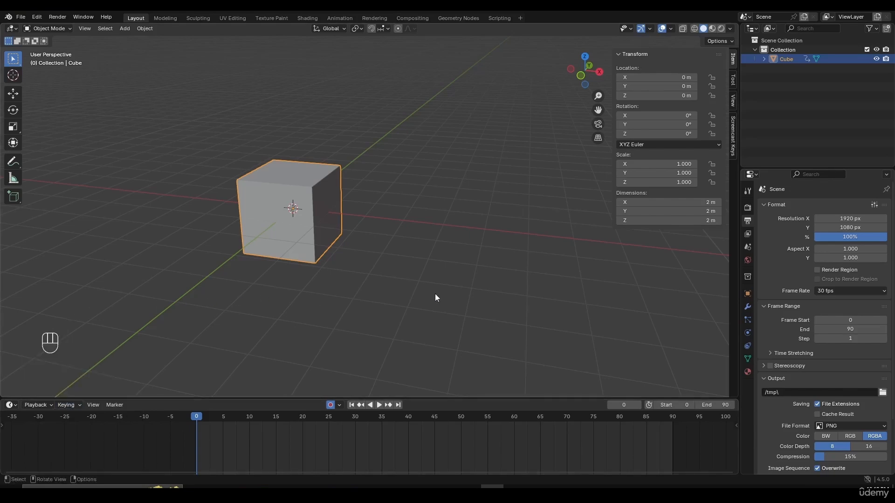
{"action": "middle_click_drag", "start_coordinate": [404, 233], "coordinate": [395, 205]}
{"action": "key", "text": "i"}
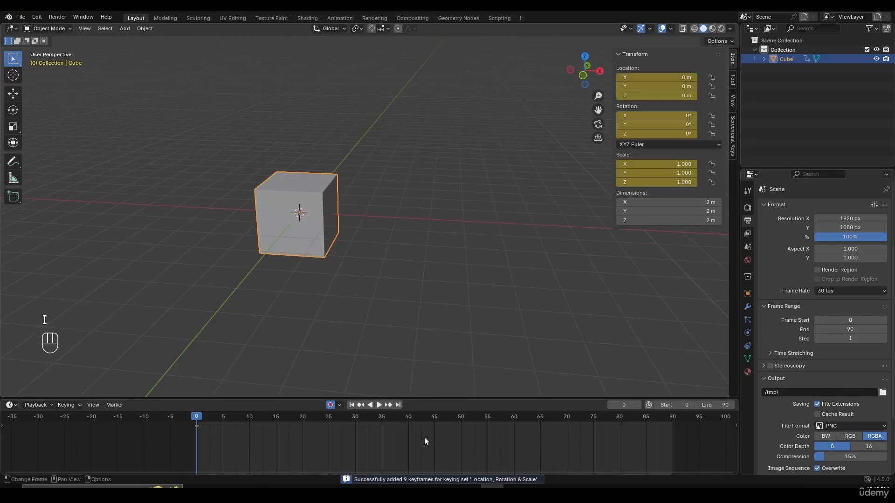
{"action": "key", "text": "ctrl+z"}
Insert location, rotation and scale keyframes on the cube at frame 0.
{"action": "middle_click_drag", "start_coordinate": [447, 208], "coordinate": [463, 198]}
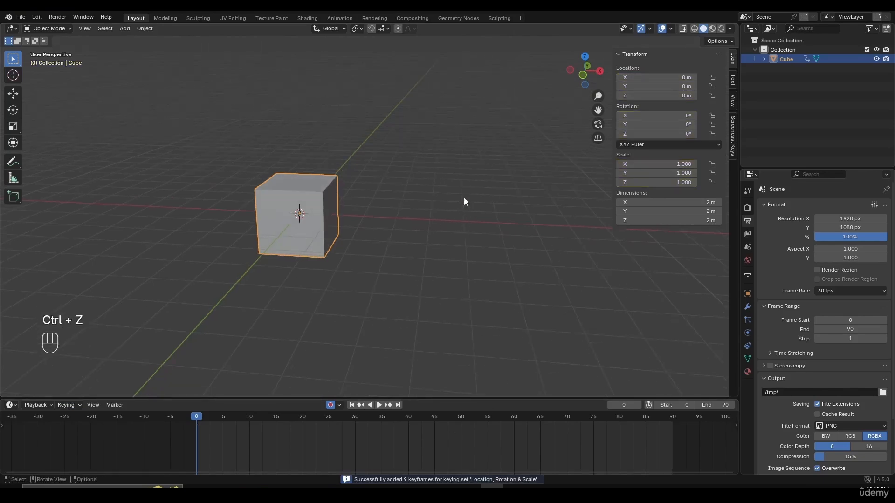
{"action": "key", "text": "i"}
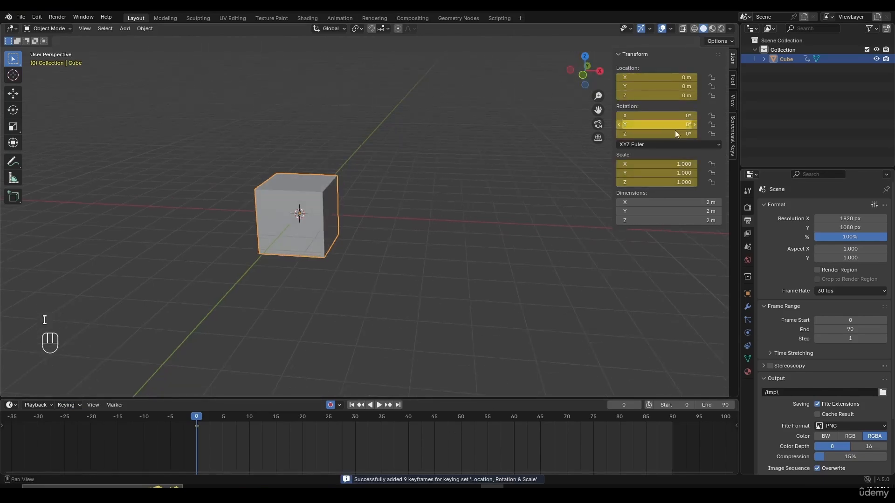
{"action": "key", "text": "k"}
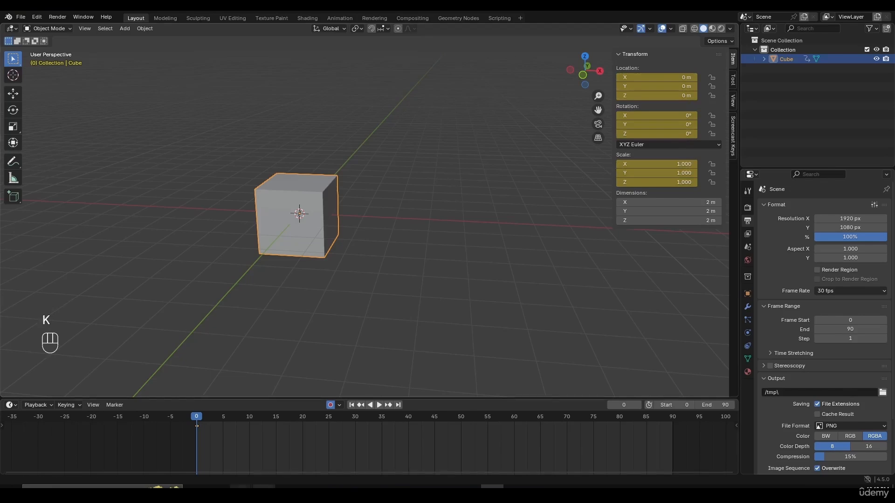
At frame 30, auto-key the cube moved to about 3.7 m in X and 1.75 m in Z, scaled to about 0.63.
{"action": "left_click", "coordinate": [357, 418]}
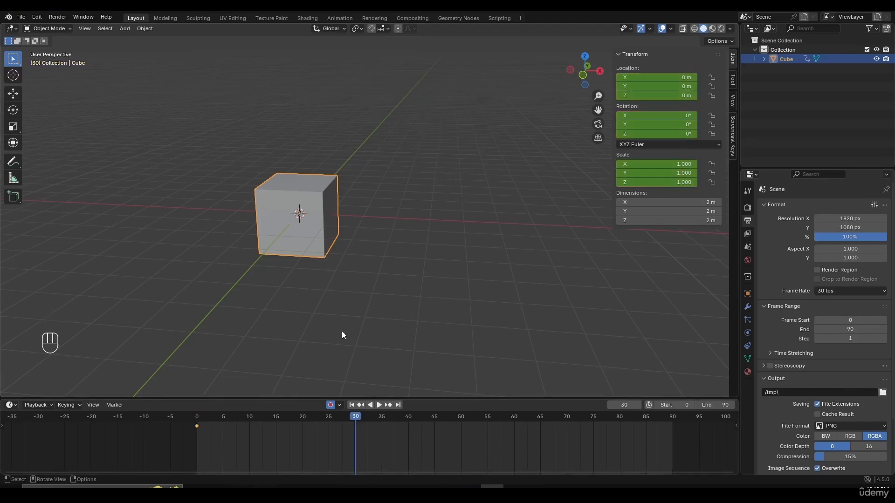
{"action": "key", "text": "g"}
{"action": "key", "text": "x"}
{"action": "left_click", "coordinate": [508, 251]}
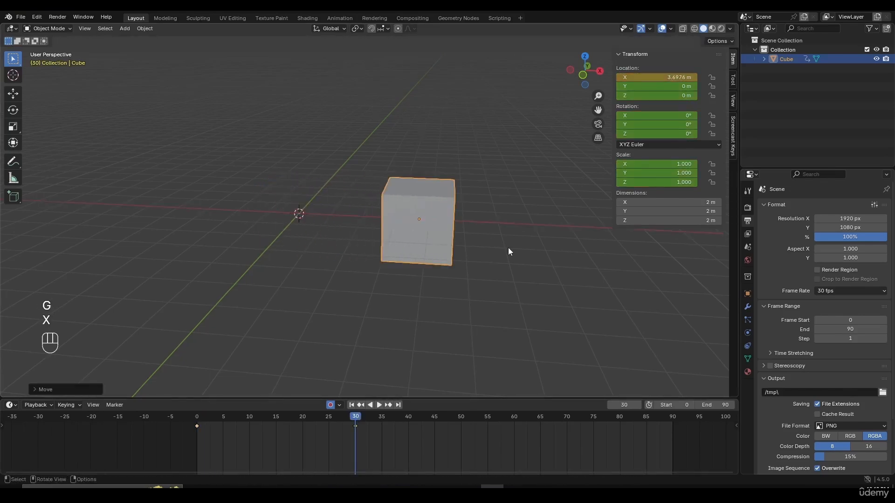
{"action": "key", "text": "s"}
{"action": "left_click", "coordinate": [531, 253]}
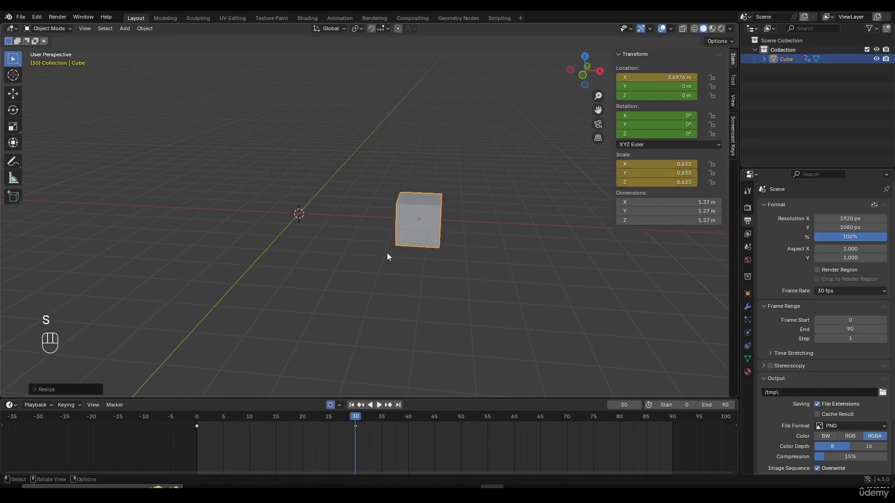
{"action": "key", "text": "g"}
{"action": "key", "text": "z"}
{"action": "left_click", "coordinate": [462, 205]}
Return to the start of the timeline and play back the cube's animation.
{"action": "left_click_drag", "start_coordinate": [313, 417], "coordinate": [194, 420]}
{"action": "key", "text": "space"}
{"action": "key", "text": "space"}
{"action": "key", "text": "space"}
{"action": "key", "text": "space"}
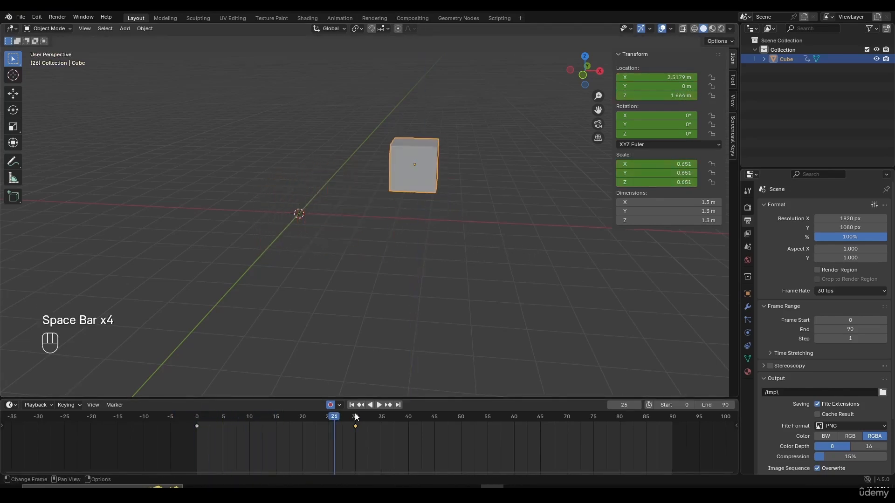
At frame 50, move the cube to about 6.09 m in X and lower it to about 0.28 m in Z.
{"action": "middle_click_drag", "start_coordinate": [435, 287], "coordinate": [368, 265], "text": "shift"}
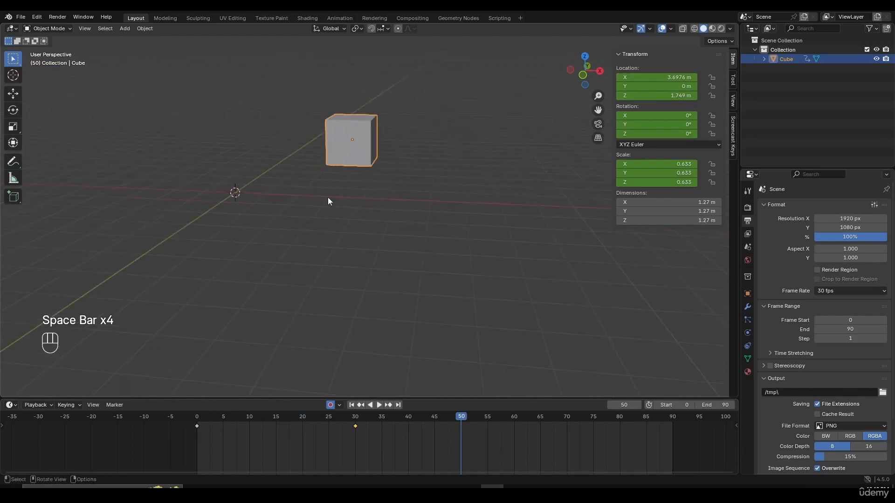
{"action": "key", "text": "g"}
{"action": "middle_click_drag", "start_coordinate": [328, 197], "coordinate": [412, 203]}
{"action": "left_click", "coordinate": [411, 203]}
{"action": "key", "text": "g"}
{"action": "key", "text": "z"}
Enlarge and rotate the cube at frame 50, and play back the animation.
{"action": "key", "text": "s"}
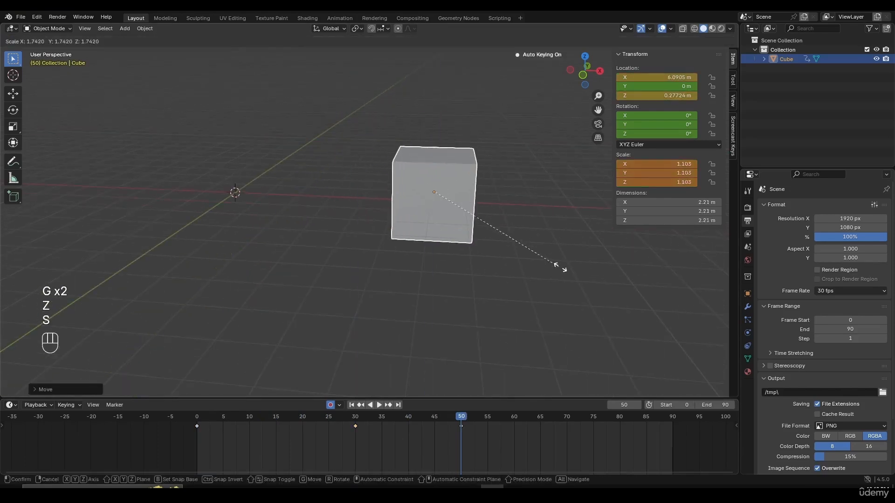
{"action": "left_click", "coordinate": [534, 343]}
{"action": "key", "text": "r"}
{"action": "left_click", "coordinate": [307, 305]}
{"action": "key", "text": "space"}
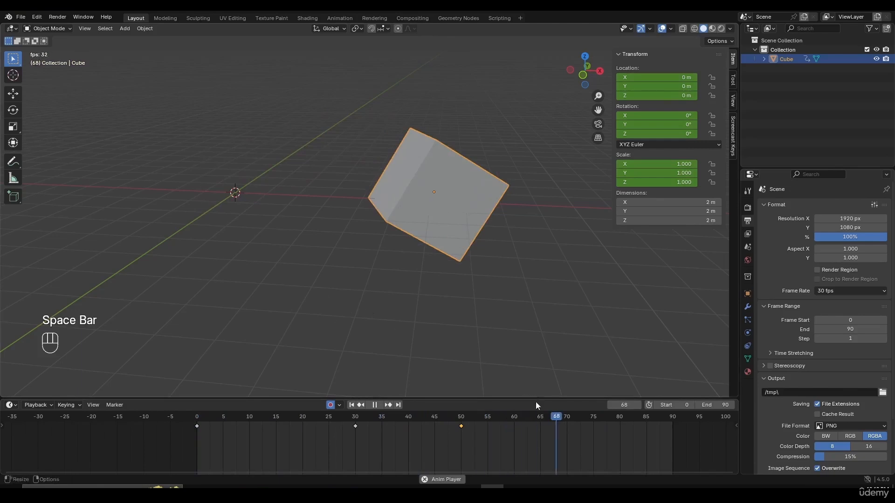
Stop the playback, go to frame 70, and reset the cube's rotation and scale.
{"action": "key", "text": "space"}
{"action": "left_click_drag", "start_coordinate": [571, 419], "coordinate": [568, 418]}
{"action": "key", "text": "alt+r"}
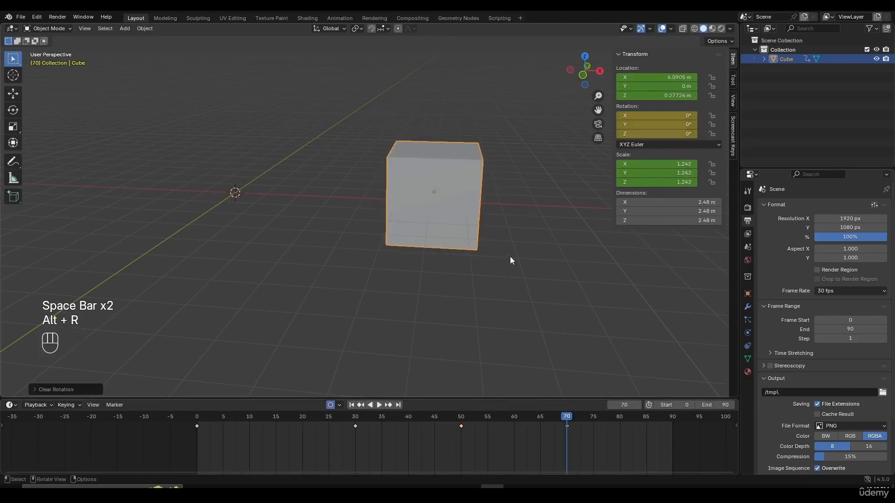
{"action": "key", "text": "alt+s"}
At frame 70, move the cube to about 8.78 m in X and lower it to about -3.94 m in Z.
{"action": "middle_click_drag", "start_coordinate": [445, 262], "coordinate": [375, 260], "text": "shift"}
{"action": "key", "text": "g"}
{"action": "middle_click", "coordinate": [420, 260]}
{"action": "left_click", "coordinate": [463, 261]}
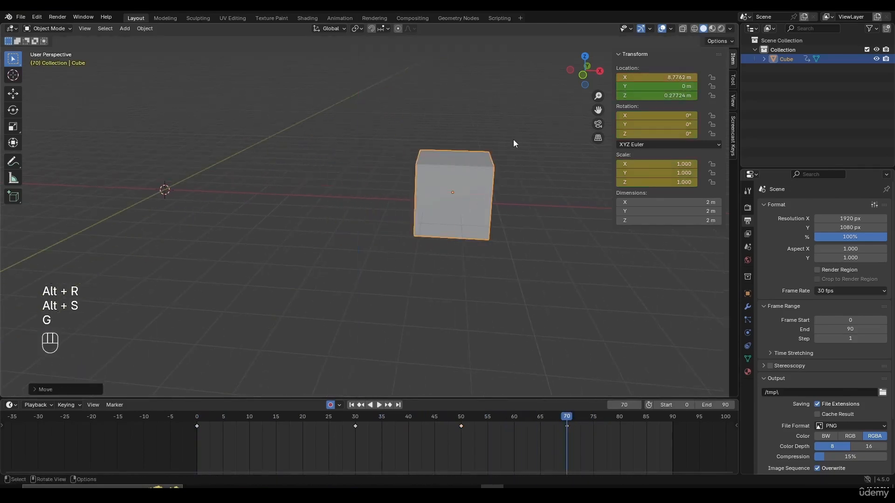
{"action": "key", "text": "g"}
{"action": "key", "text": "z"}
{"action": "left_click", "coordinate": [485, 271]}
At frame 90, reset the cube's location, scale and rotation to their defaults.
{"action": "left_click", "coordinate": [670, 418]}
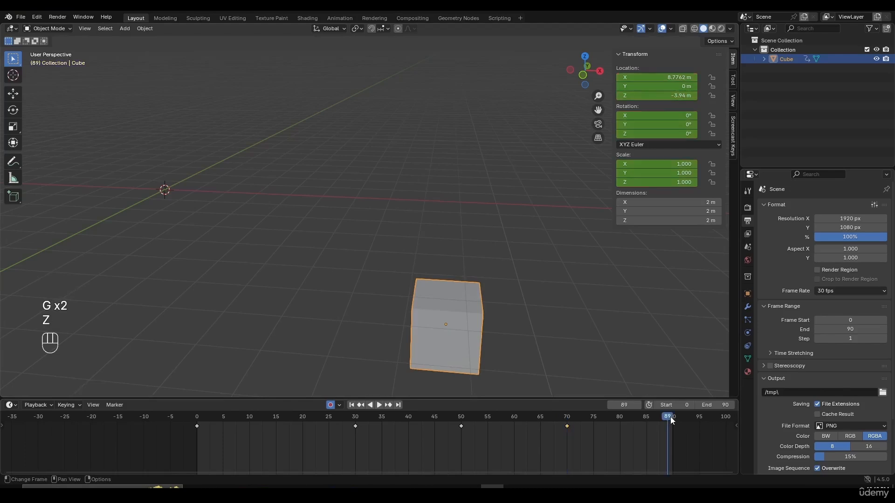
{"action": "middle_click_drag", "start_coordinate": [442, 238], "coordinate": [546, 257], "text": "shift"}
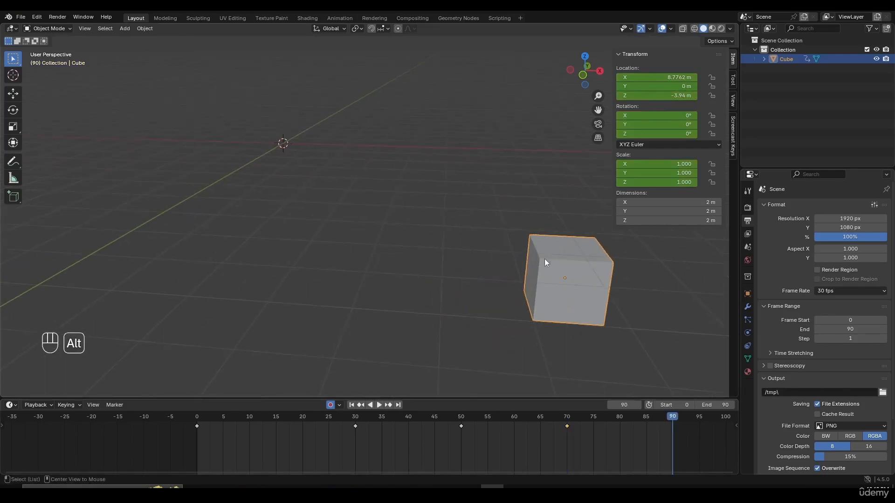
{"action": "key", "text": "alt+g"}
{"action": "key", "text": "alt+s"}
{"action": "key", "text": "alt+e"}
{"action": "key", "text": "alt+r"}
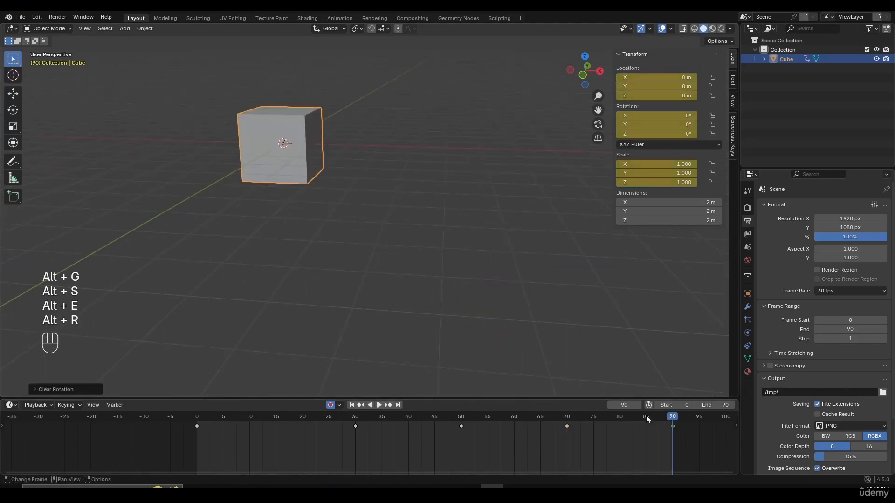
Return to frame 0, play back the full cube animation, and stop it.
{"action": "left_click", "coordinate": [198, 418]}
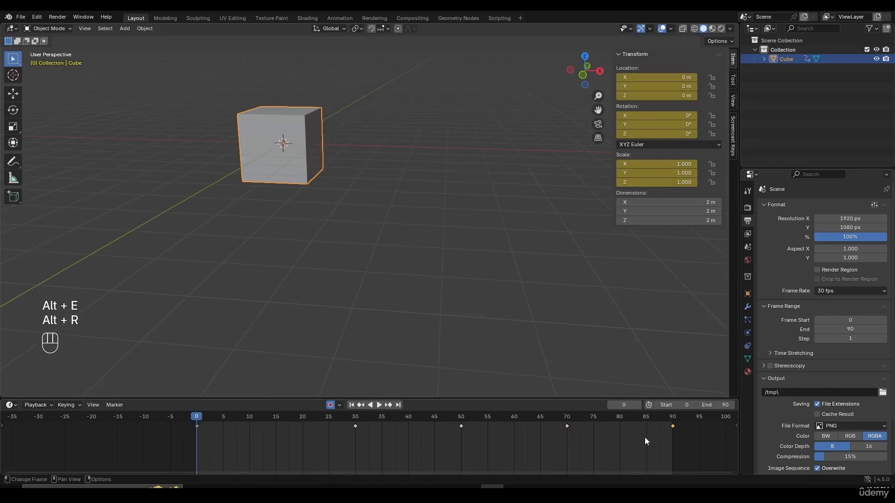
{"action": "left_click", "coordinate": [669, 417]}
{"action": "key", "text": "space"}
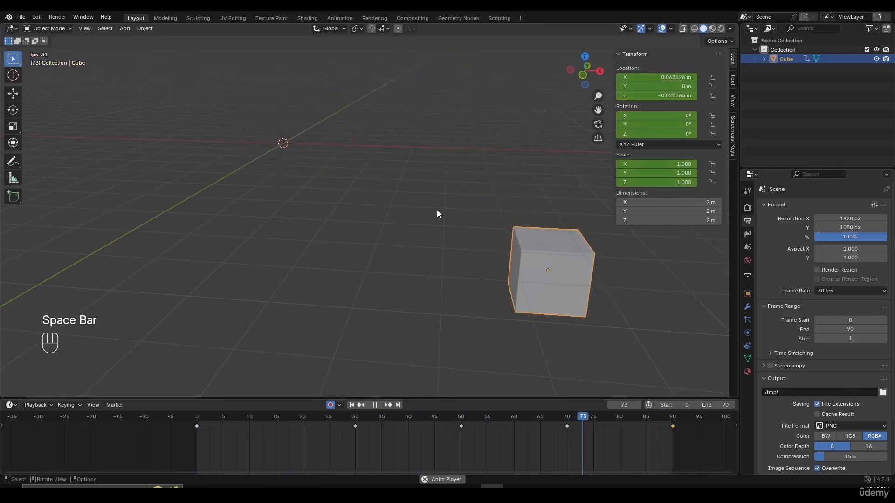
{"action": "key", "text": "space"}
Undo the cube's transform changes and keyframes made at frames 90 and 70.
{"action": "key", "text": "ctrl+z"}
{"action": "key", "text": "ctrl+z"}
{"action": "key", "text": "ctrl+z"}
{"action": "key", "text": "ctrl+z"}
{"action": "key", "text": "ctrl+z"}
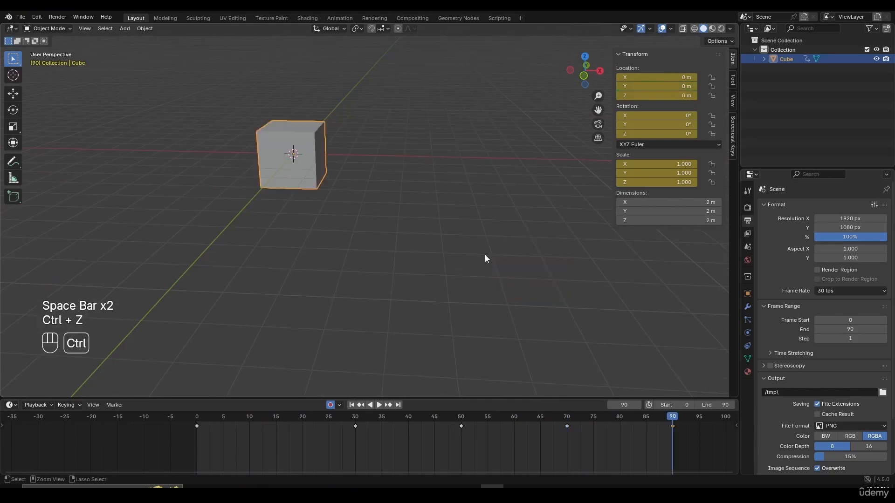
{"action": "key", "text": "ctrl+z"}
{"action": "key", "text": "ctrl+z"}
{"action": "key", "text": "ctrl+z"}
{"action": "key", "text": "ctrl+z"}
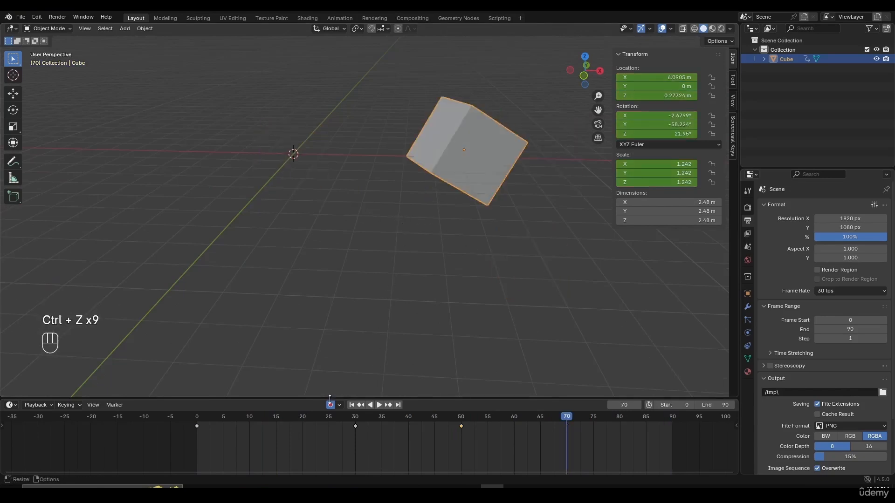
Check the list of available keying sets for the timeline, leaving Location, Rotation & Scale active.
{"action": "left_click", "coordinate": [66, 405]}
{"action": "left_click", "coordinate": [60, 354]}
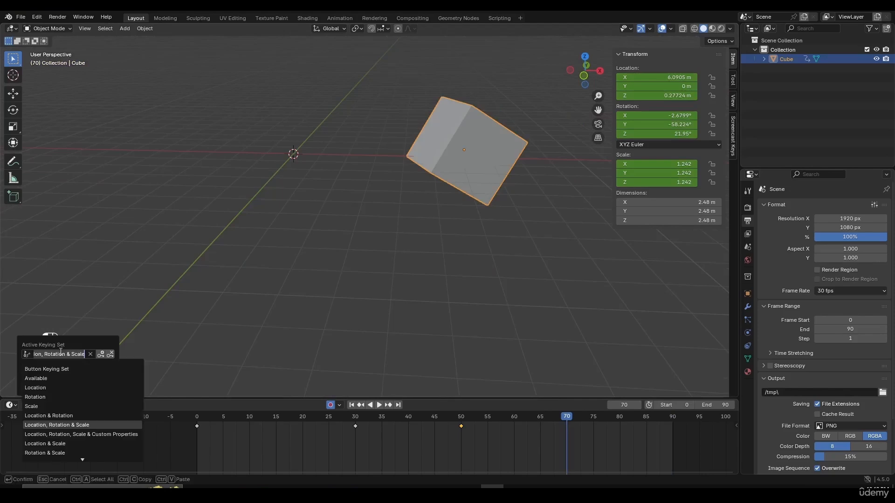
{"action": "left_click", "coordinate": [279, 319]}
At frame 14, auto-key the cube moved to about X 1.99, Y 0.43, Z 1.70 m, rotated freely and scaled to about 0.70.
{"action": "left_click", "coordinate": [270, 418]}
{"action": "key", "text": "g"}
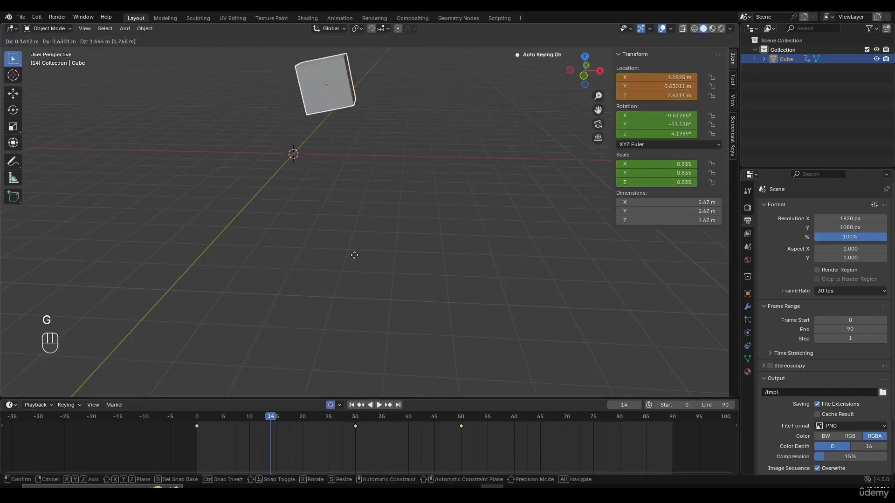
{"action": "left_click", "coordinate": [296, 242]}
{"action": "key", "text": "r"}
{"action": "left_click", "coordinate": [416, 110]}
{"action": "key", "text": "g"}
{"action": "left_click", "coordinate": [361, 299]}
{"action": "key", "text": "g"}
{"action": "left_click", "coordinate": [382, 261]}
{"action": "key", "text": "s"}
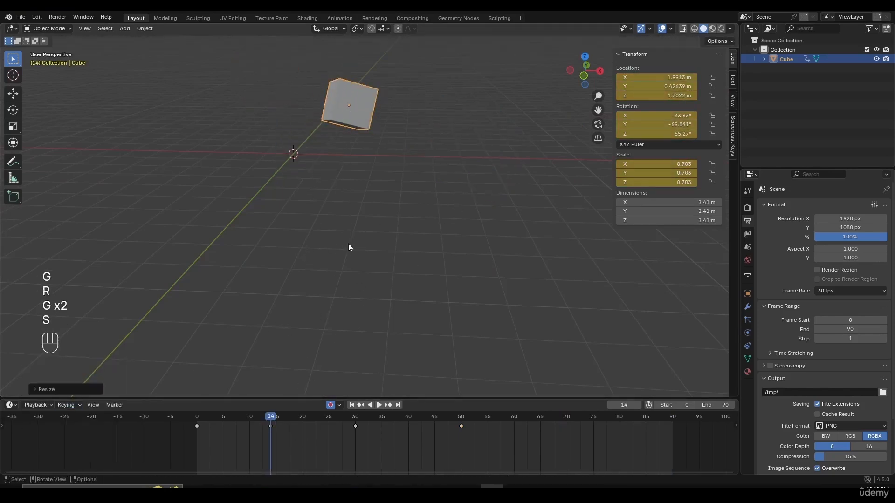
Add an ico sphere mesh to the scene.
{"action": "middle_click_drag", "start_coordinate": [380, 104], "coordinate": [359, 112]}
{"action": "key", "text": "shift+a"}
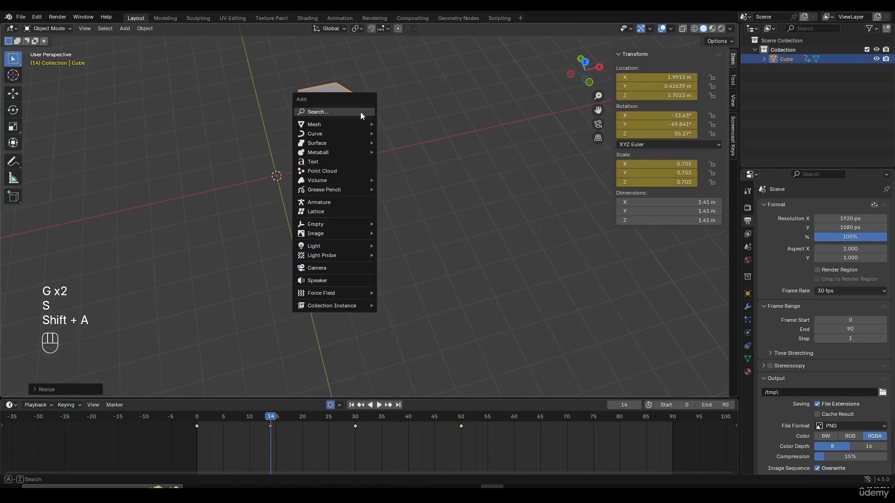
{"action": "mouse_move", "coordinate": [356, 124]}
{"action": "left_click", "coordinate": [425, 161]}
{"action": "middle_click_drag", "start_coordinate": [424, 161], "coordinate": [415, 219]}
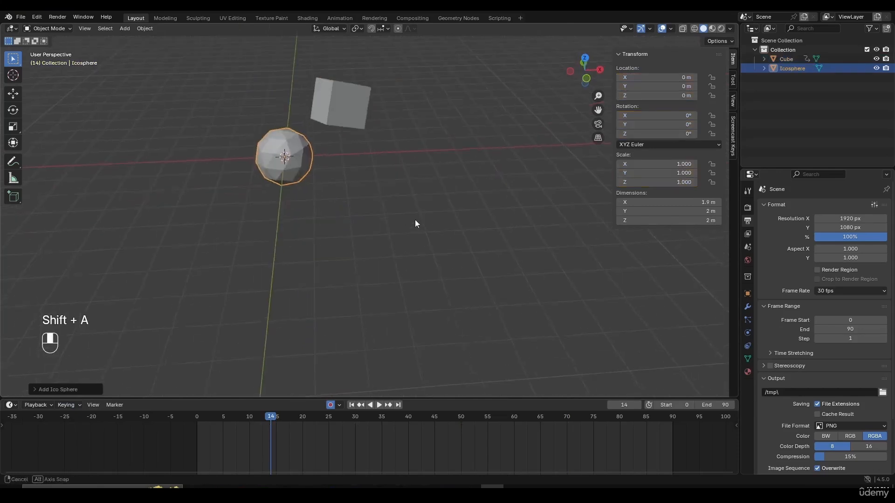
Move the ico sphere to about X -2.19, Y 0.70, Z 0.75 m and insert a keyframe at frame 14.
{"action": "key", "text": "g"}
{"action": "left_click", "coordinate": [350, 194]}
{"action": "middle_click_drag", "start_coordinate": [325, 197], "coordinate": [373, 207], "text": "shift"}
{"action": "key", "text": "i"}
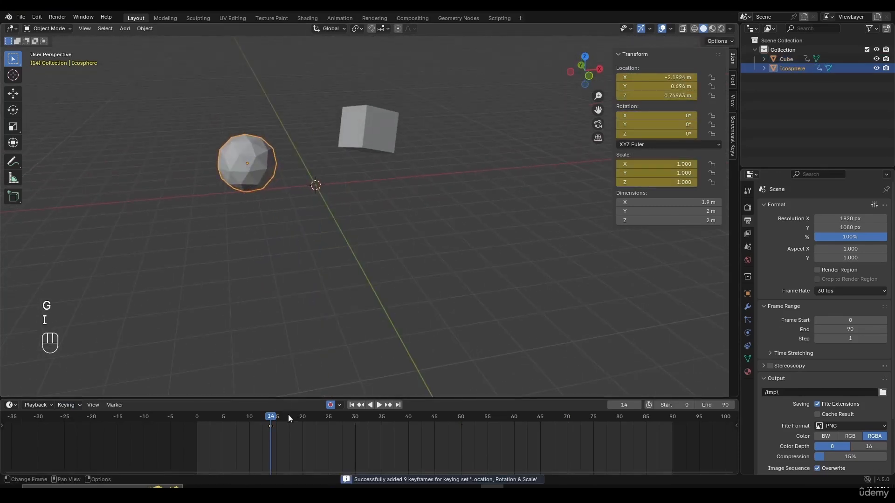
At frame 25, auto-key the ico sphere moved to about X -1.59, Y 0.85, Z 1.53 m and rotated freely.
{"action": "key", "text": "g"}
{"action": "left_click_drag", "start_coordinate": [288, 415], "coordinate": [434, 418]}
{"action": "left_click", "coordinate": [262, 156]}
{"action": "key", "text": "r"}
{"action": "left_click", "coordinate": [376, 153]}
{"action": "key", "text": "g"}
{"action": "left_click", "coordinate": [414, 170]}
Enlarge the ico sphere, and at frame 45 squash it along Z and X to a scale of about 0.96, 1.89, 0.93.
{"action": "key", "text": "s"}
{"action": "left_click", "coordinate": [533, 215]}
{"action": "key", "text": "s"}
{"action": "key", "text": "z"}
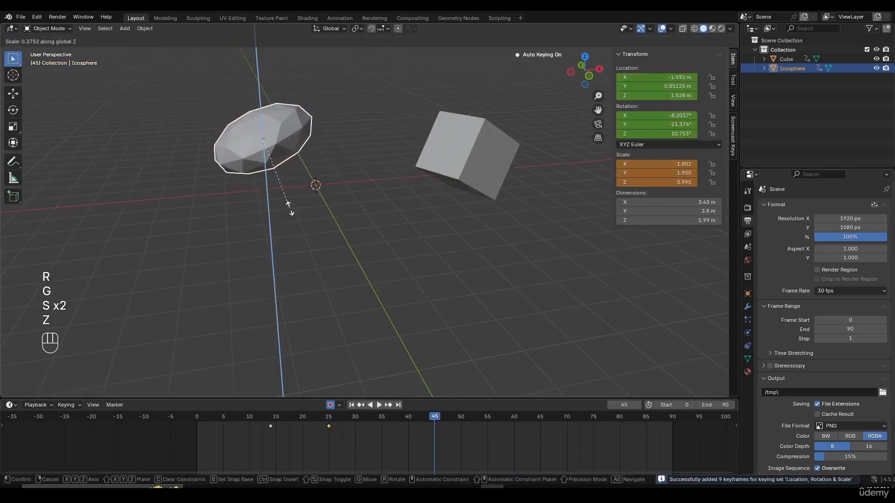
{"action": "left_click", "coordinate": [289, 203]}
{"action": "key", "text": "s"}
{"action": "key", "text": "x"}
{"action": "left_click", "coordinate": [309, 134]}
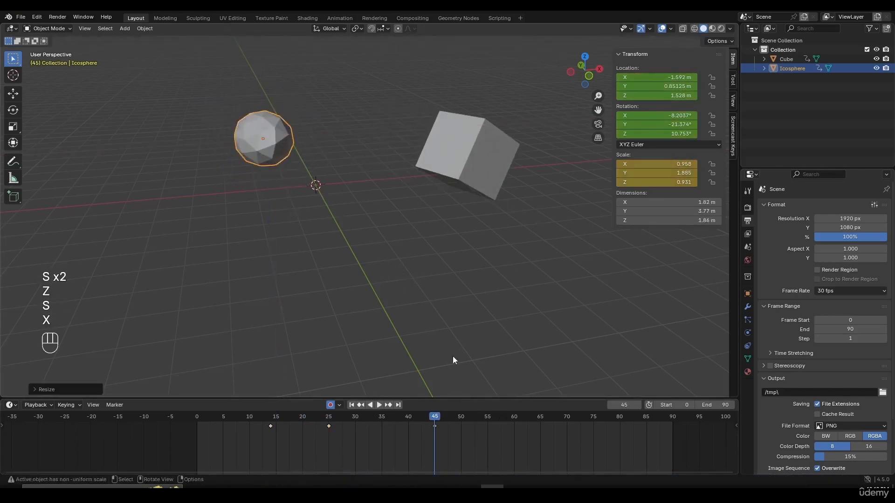